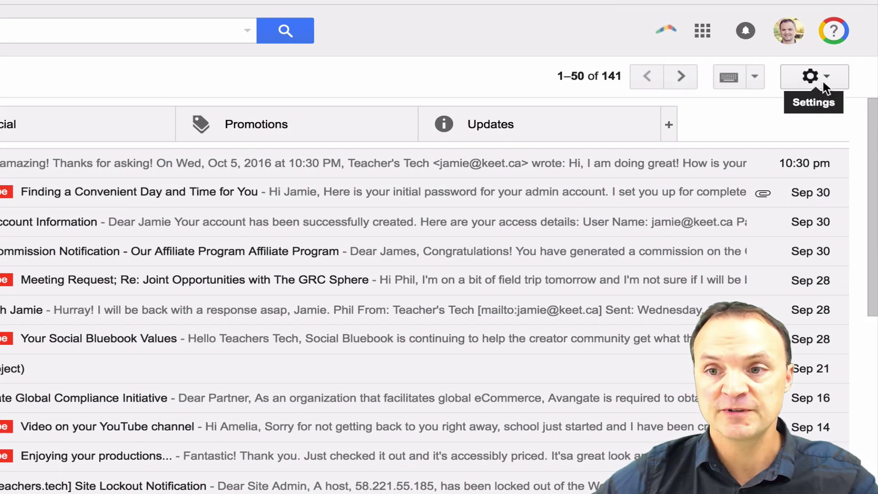
Open Gmail Settings to the Labs experimental features page
left_click(818, 76)
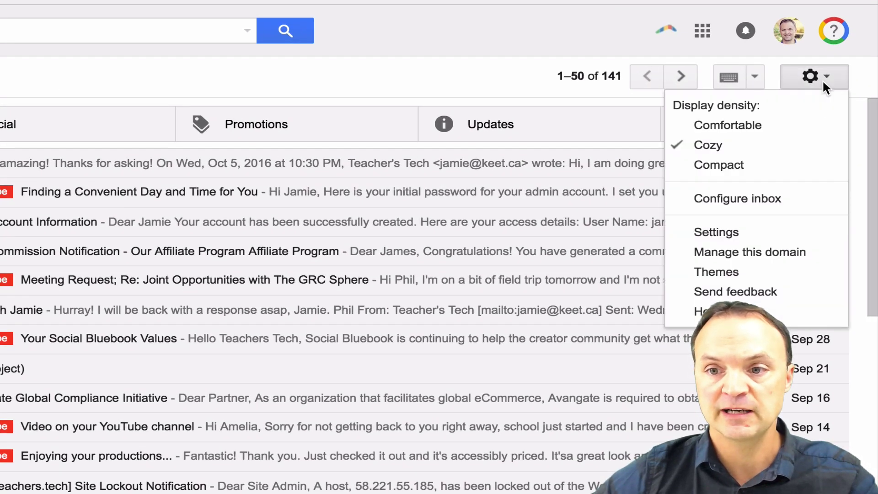
left_click(727, 236)
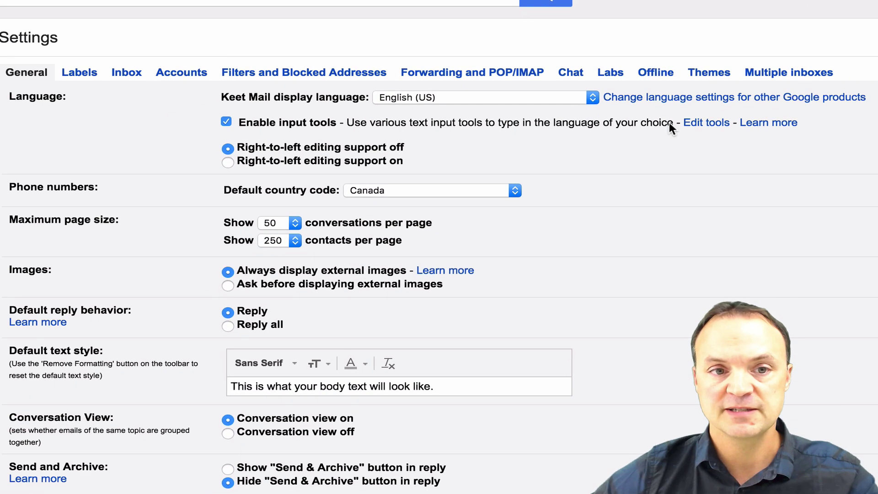
left_click(614, 76)
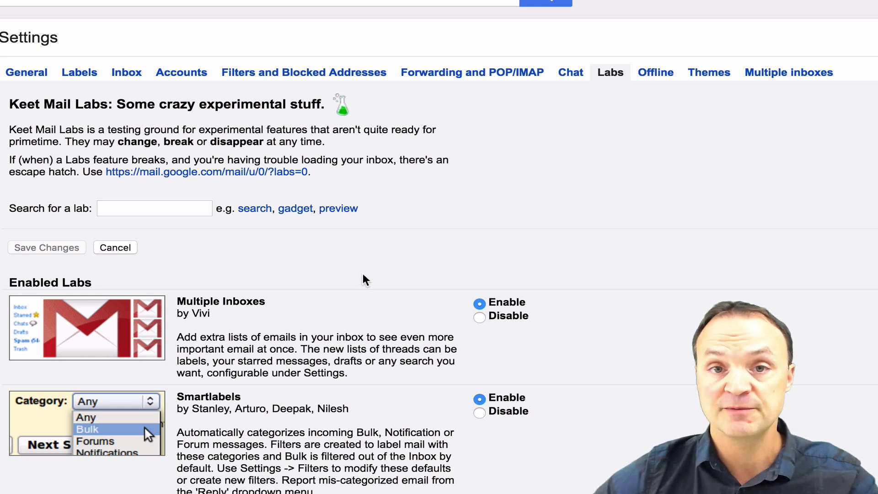
Enable the Preview Pane lab and save the Labs changes
scroll(373, 300, "down", 7)
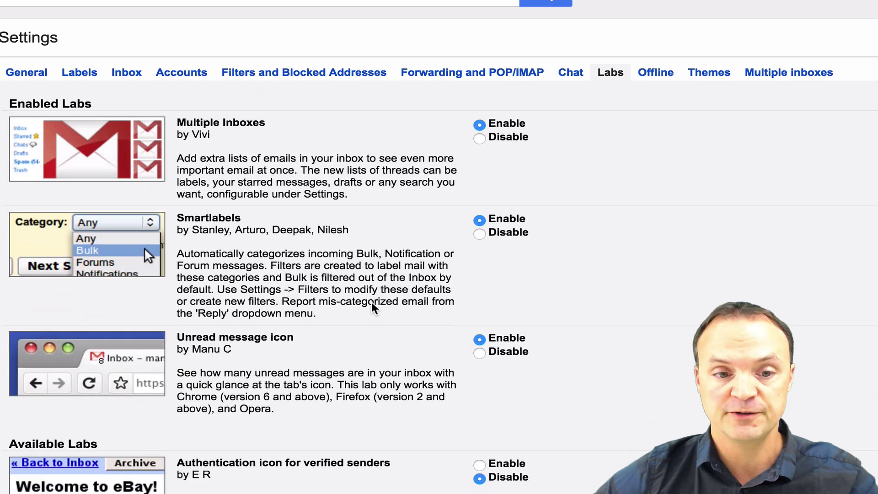
scroll(373, 303, "down", 7)
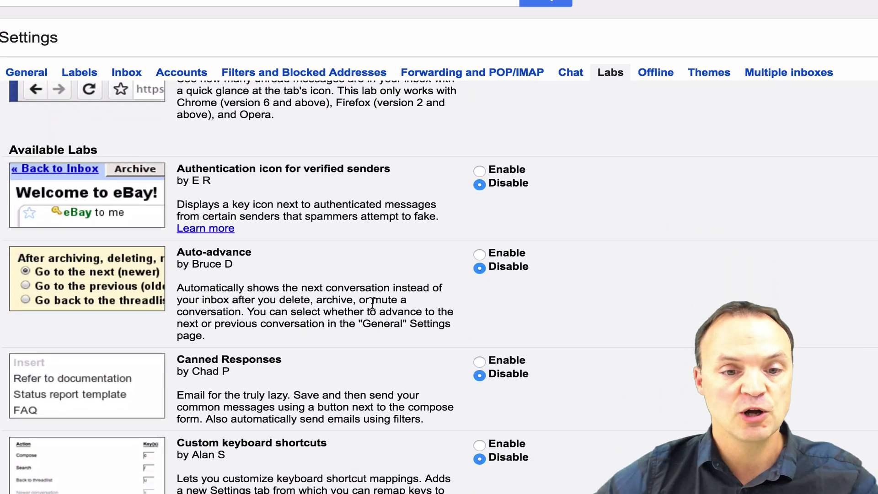
scroll(362, 338, "up", 3)
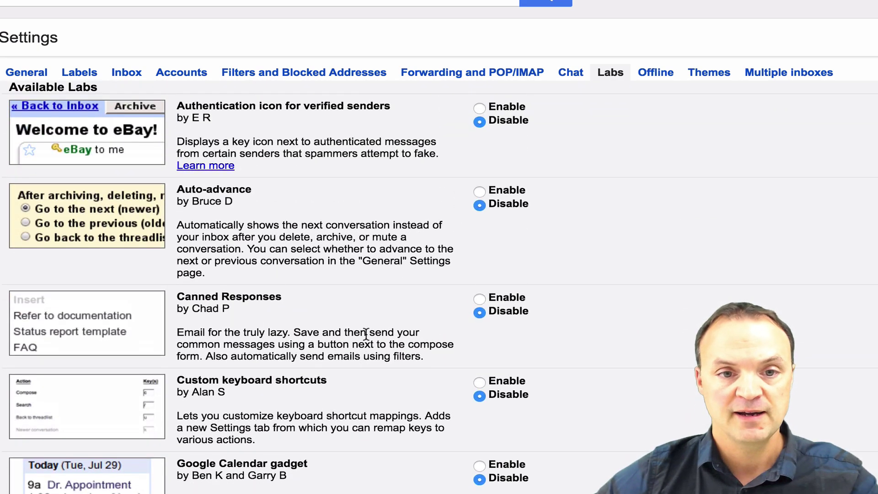
scroll(366, 333, "down", 4)
scroll(366, 332, "down", 6)
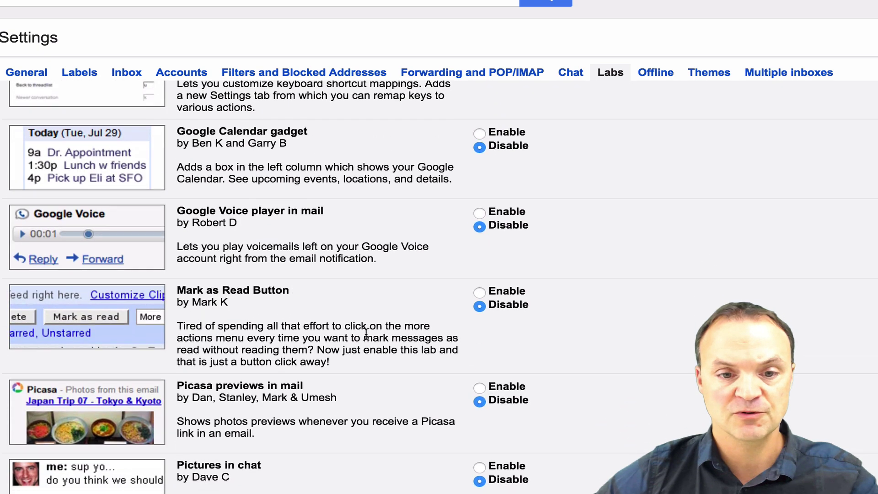
scroll(366, 334, "down", 3)
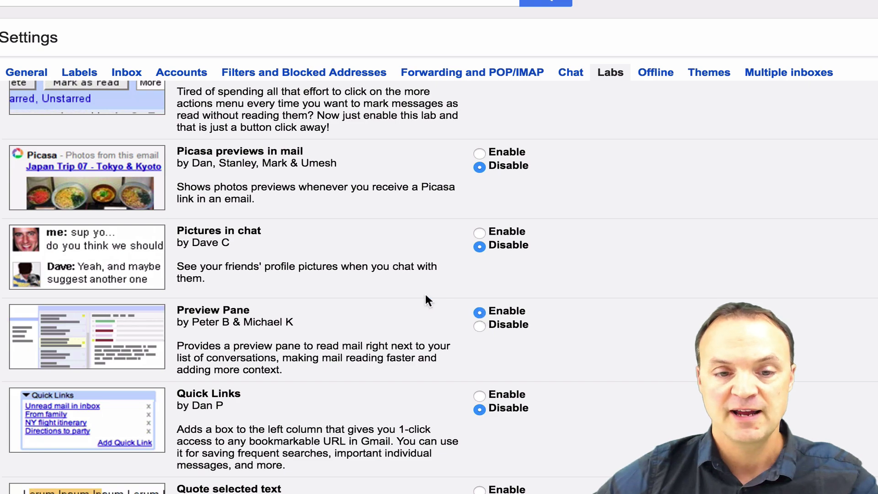
scroll(426, 295, "down", 1)
scroll(425, 295, "down", 3)
scroll(425, 295, "down", 3)
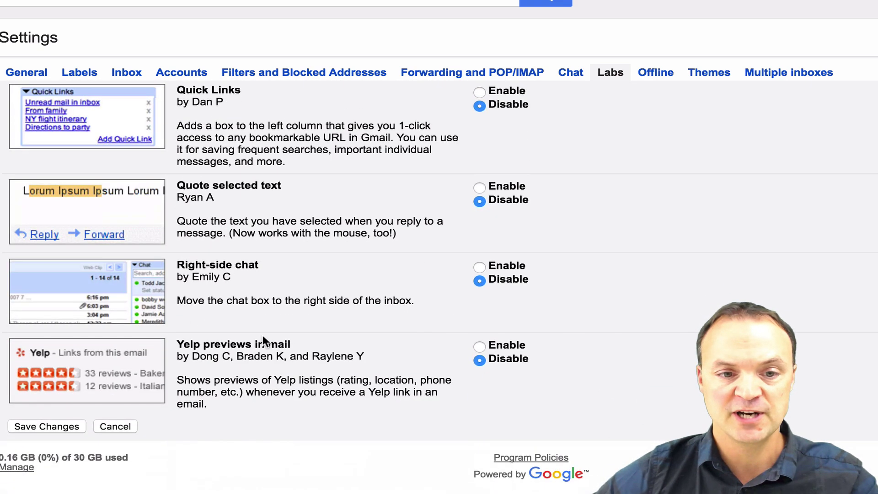
left_click(40, 426)
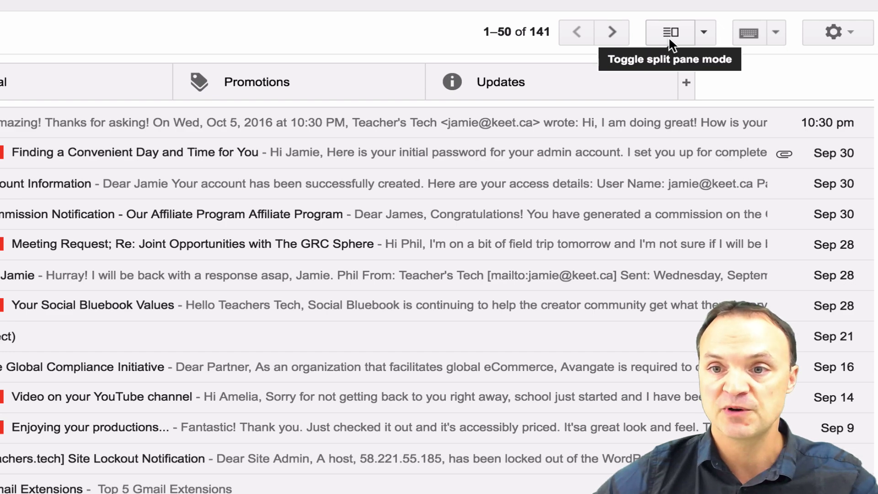
Switch to Vertical Split and open the hi conversation beside the list
left_click(703, 32)
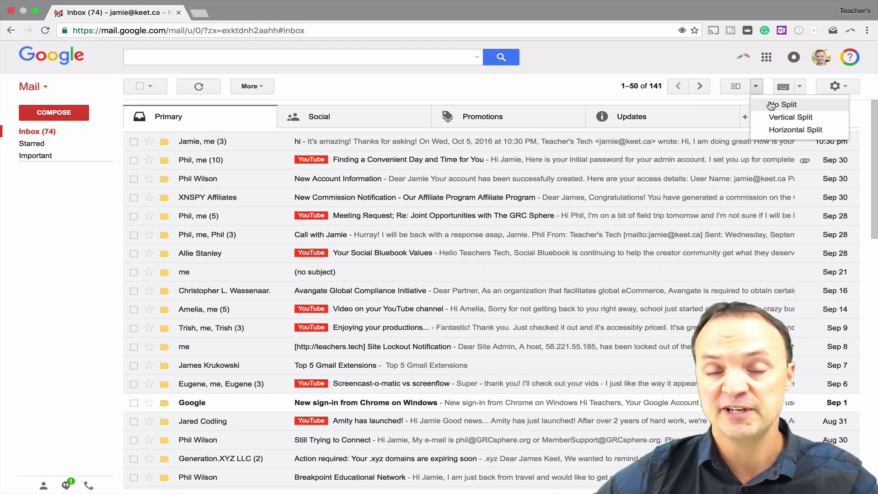
left_click(774, 117)
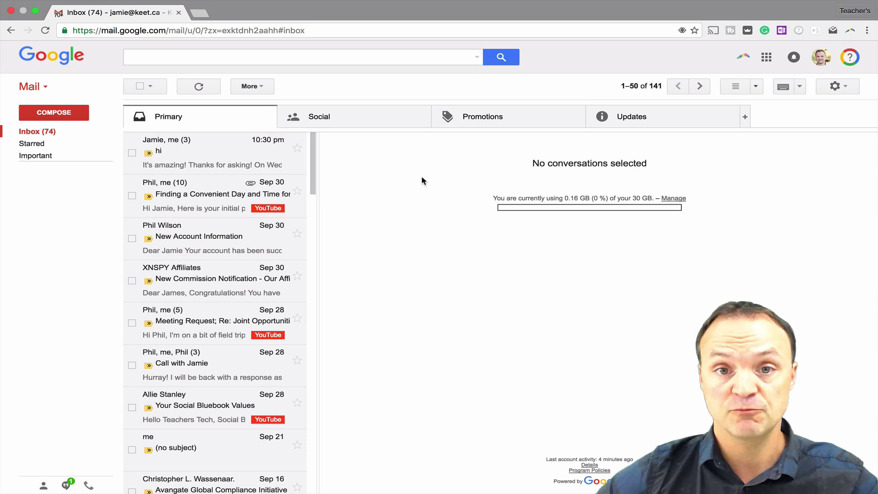
left_click(183, 157)
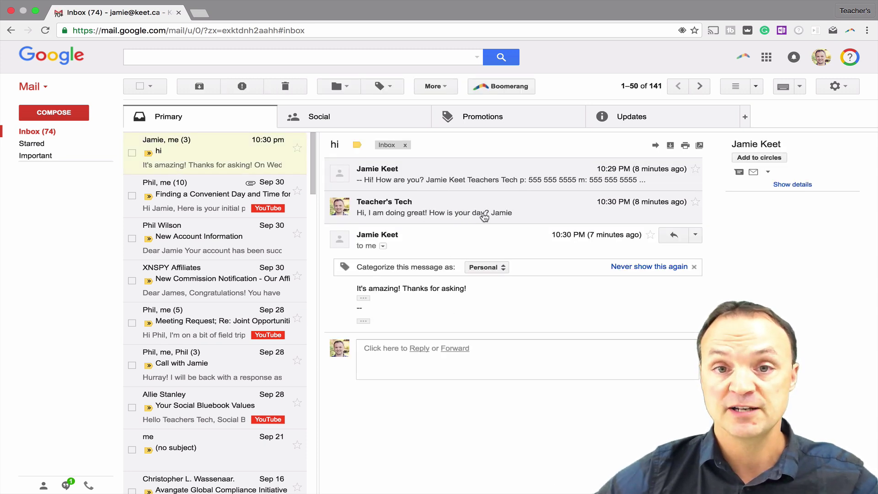
Try Horizontal Split with the hi conversation, then return to Vertical Split
left_click(755, 87)
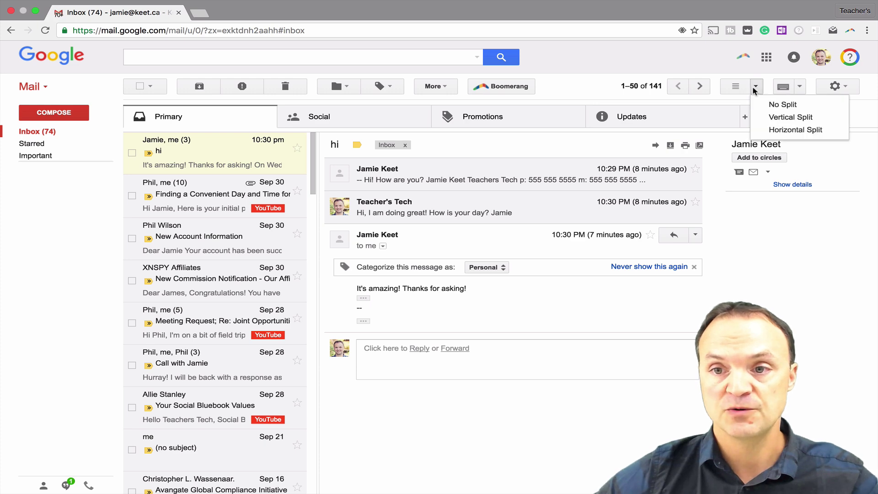
left_click(773, 132)
left_click(369, 141)
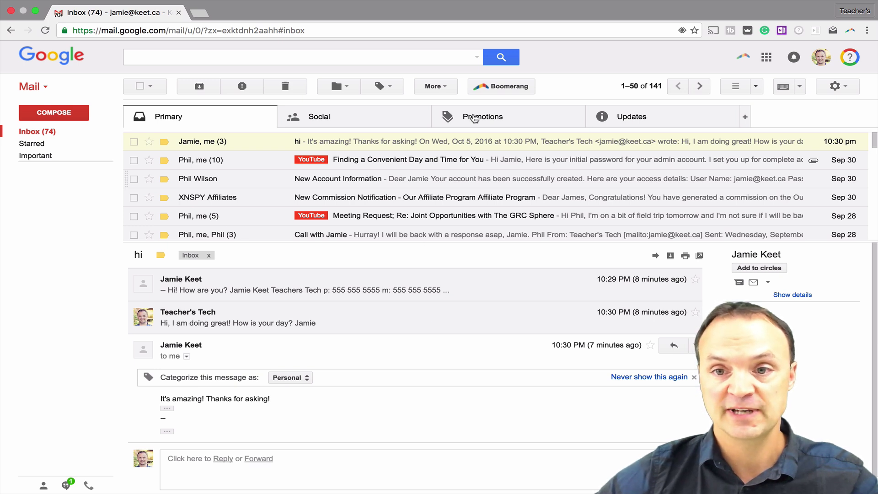
left_click(756, 88)
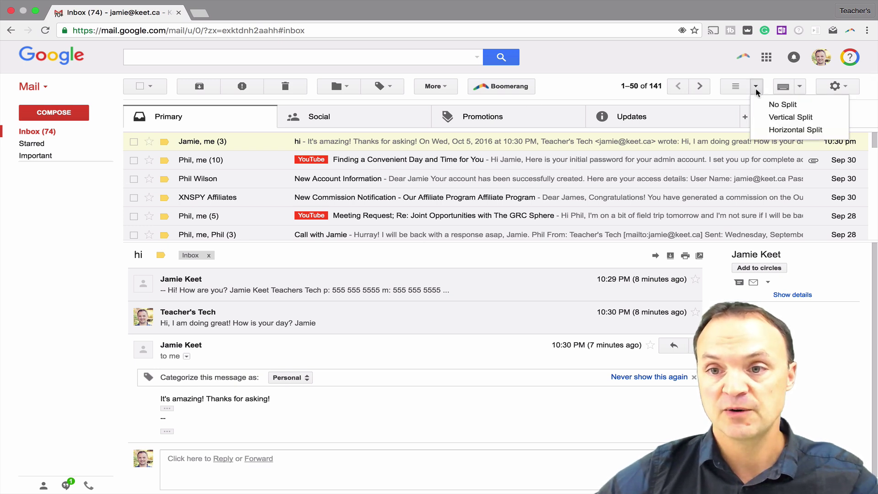
left_click(767, 117)
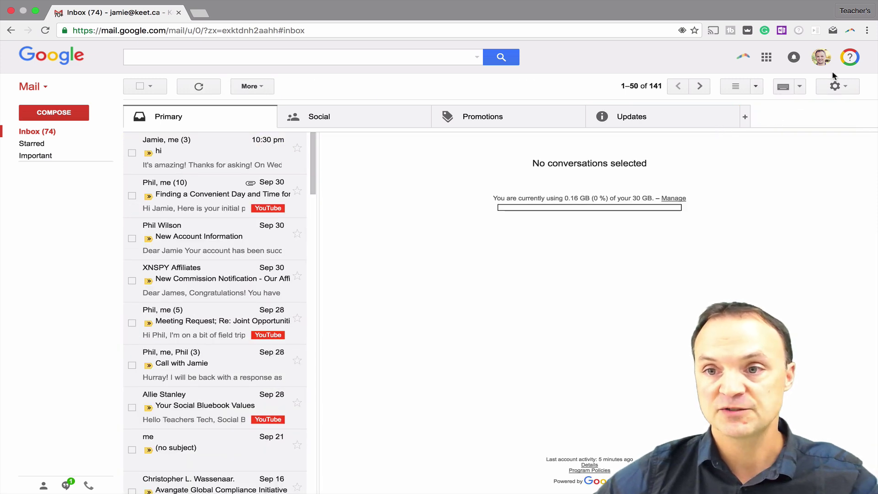
Enable the Google Calendar gadget in Settings > Labs and save the changes
left_click(836, 89)
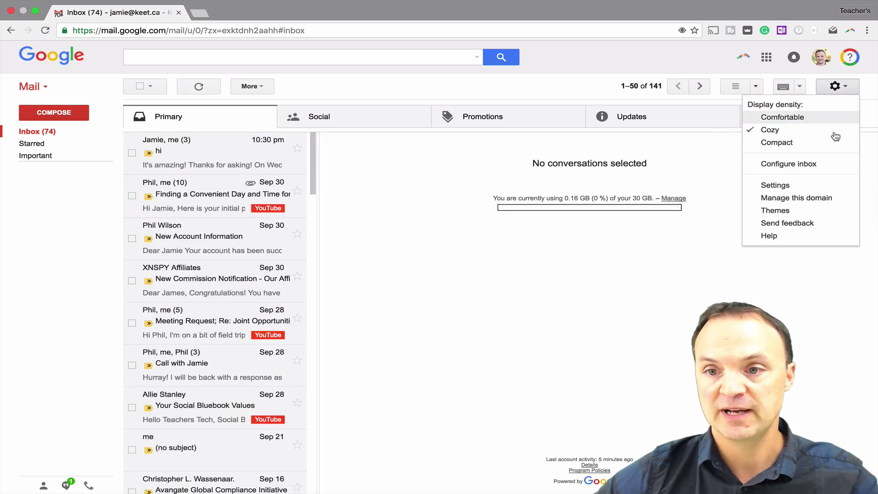
left_click(806, 184)
left_click(546, 111)
scroll(353, 249, "down", 7)
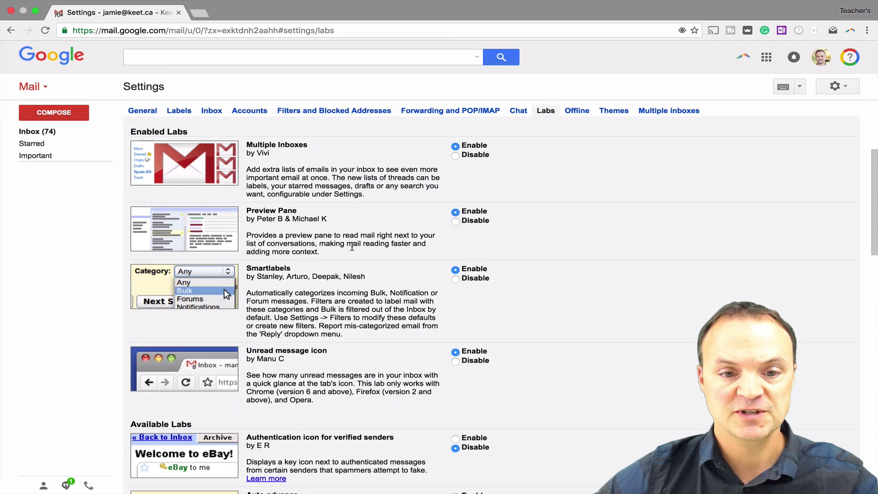
scroll(353, 250, "down", 3)
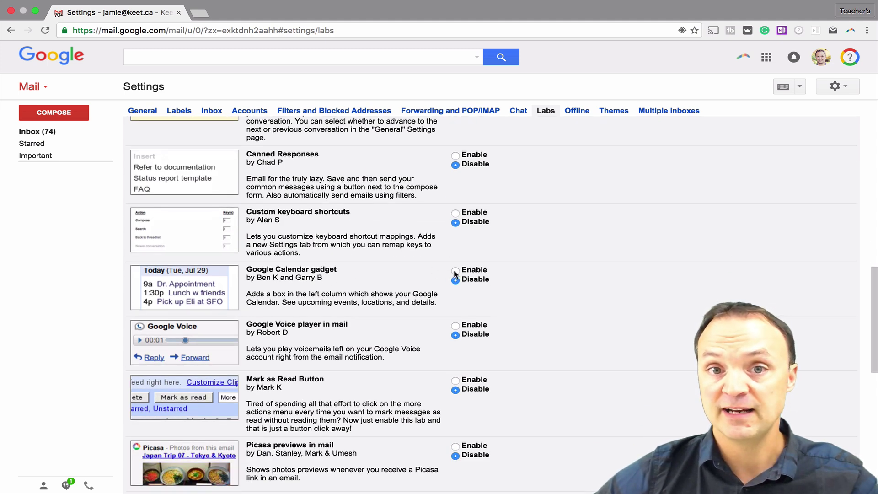
left_click(455, 272)
scroll(541, 257, "down", 3)
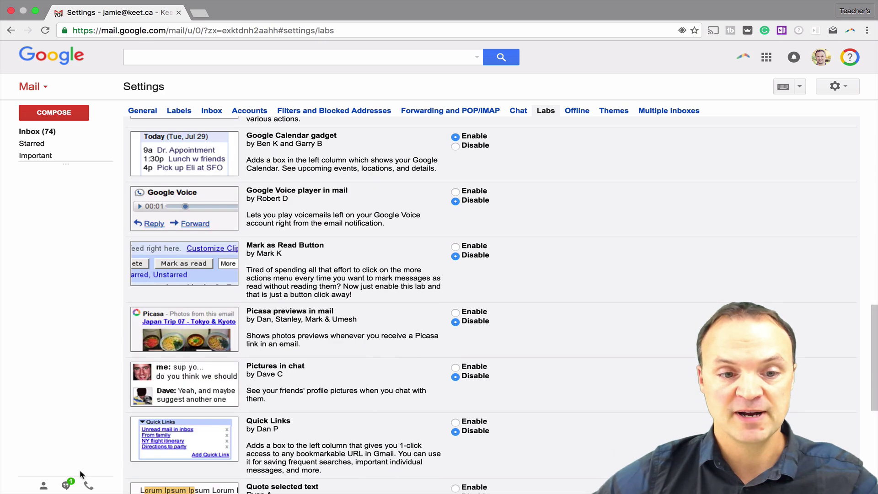
scroll(270, 363, "down", 6)
left_click(163, 356)
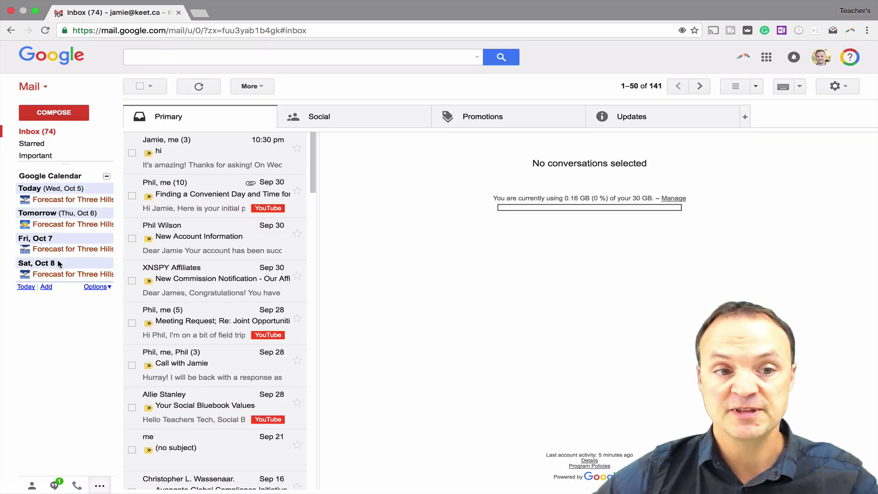
Show the gadget's mini calendar and drag the divider to reveal Sent Mail, Drafts, Trash
left_click(46, 290)
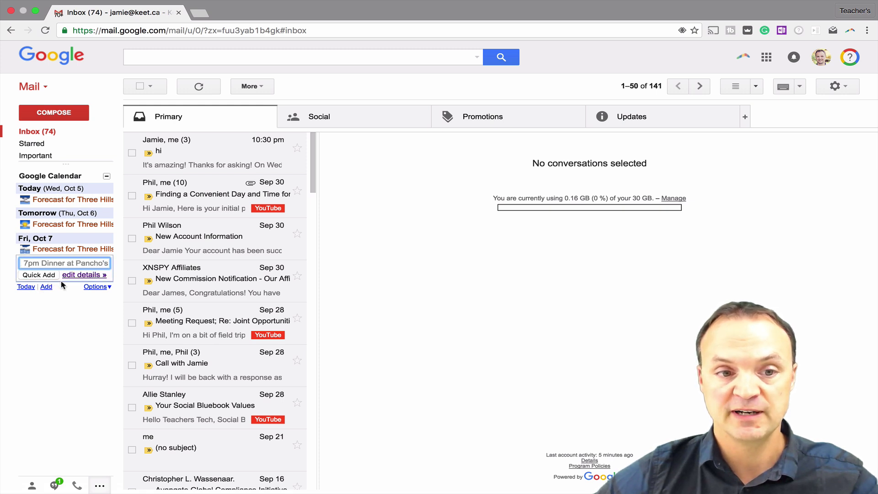
left_click(68, 310)
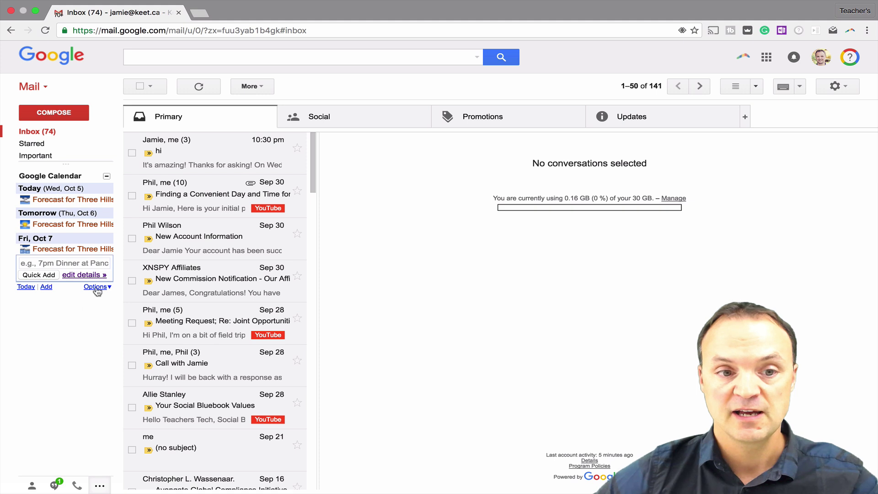
left_click(96, 288)
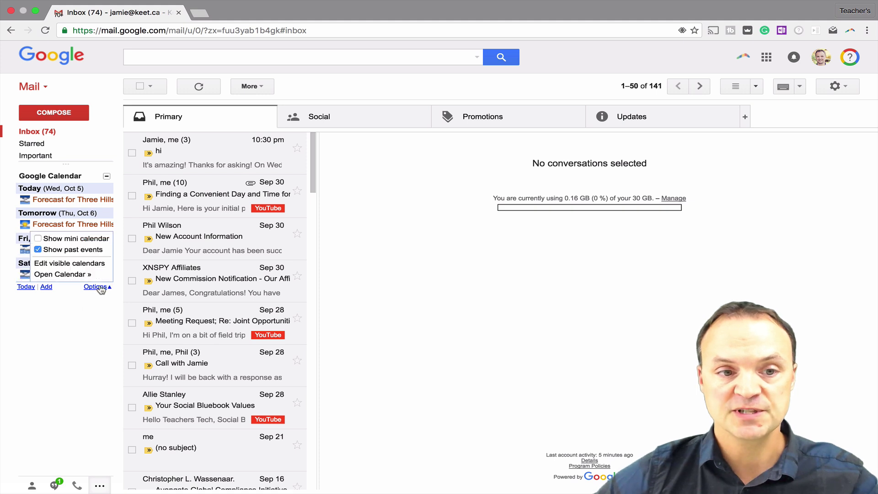
left_click(40, 239)
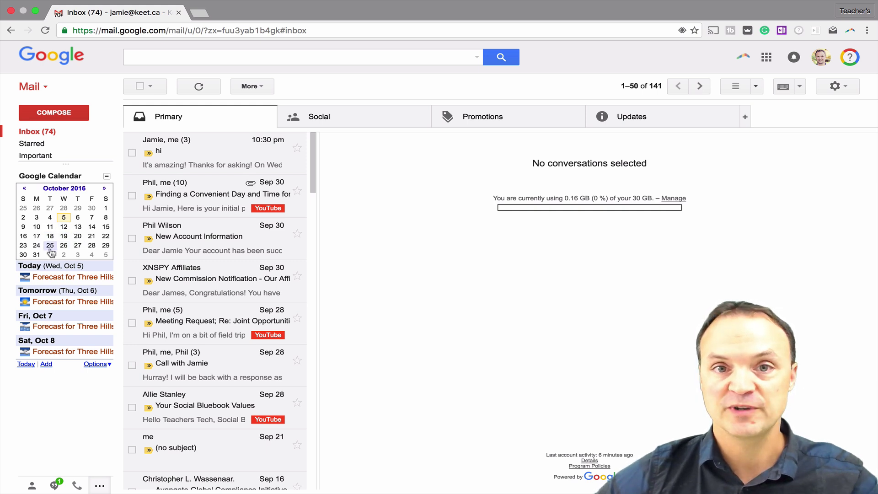
left_click_drag(85, 176, 88, 239)
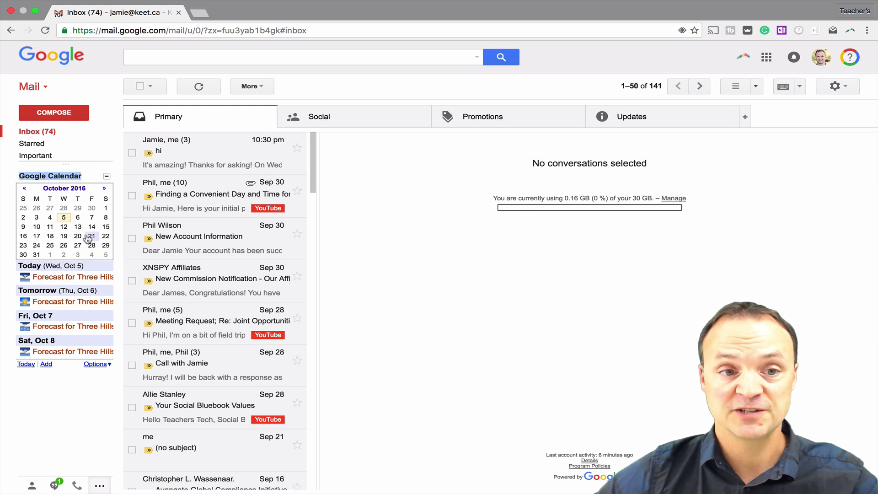
left_click_drag(66, 164, 62, 208)
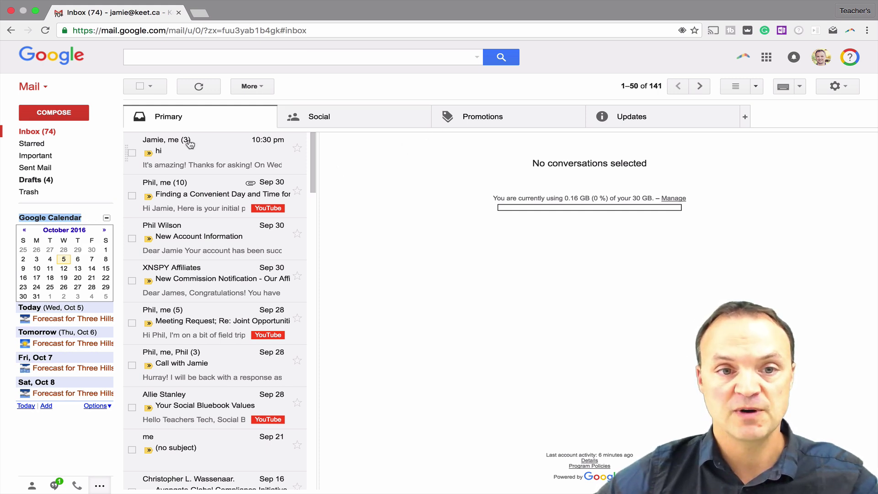
Set Conversation View off in Settings > General, save, then open the single Re: hi message
left_click(188, 159)
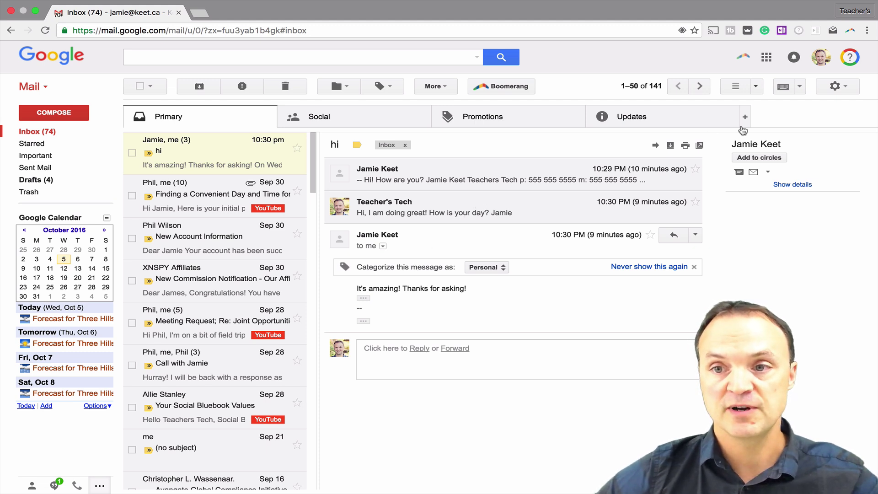
left_click(847, 90)
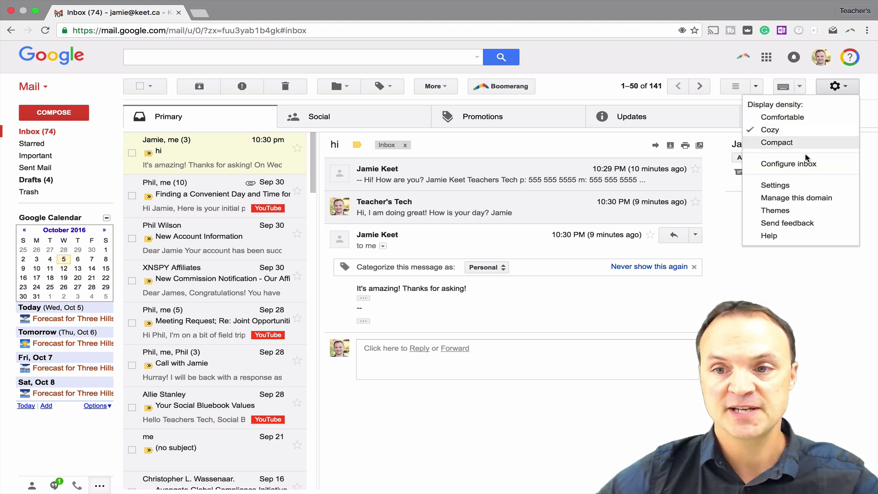
left_click(790, 187)
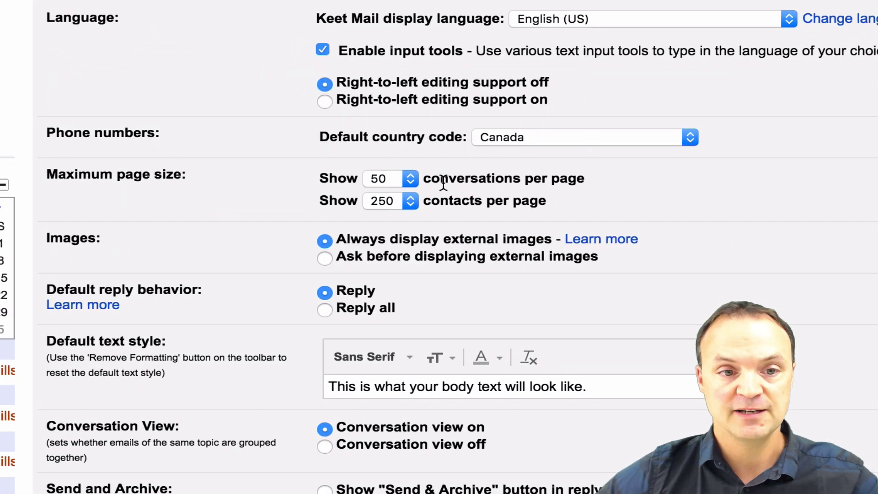
scroll(165, 181, "down", 2)
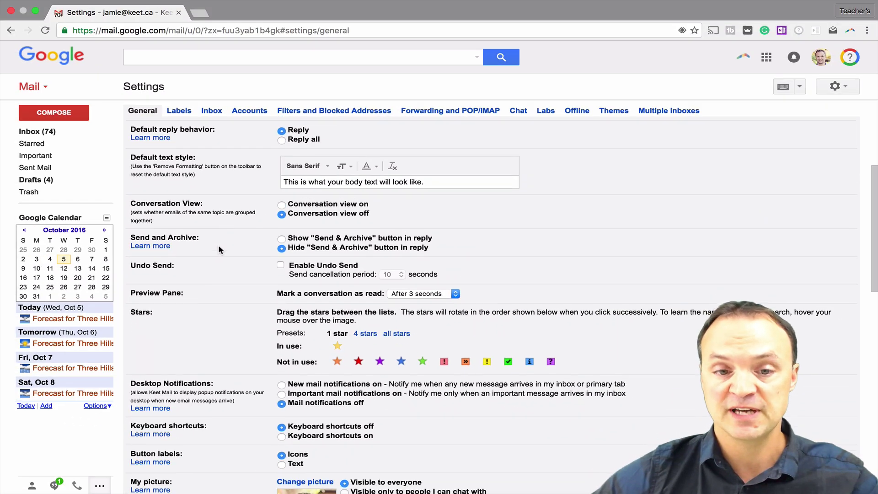
scroll(218, 248, "up", 3)
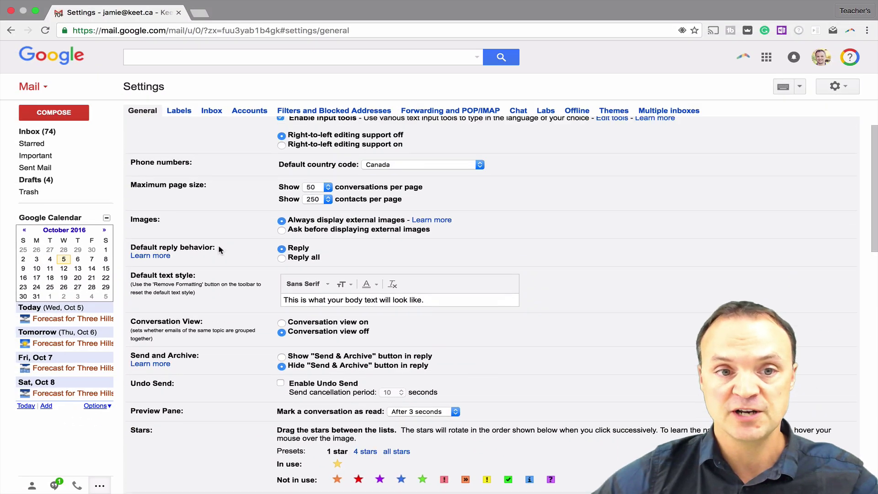
scroll(229, 255, "down", 10)
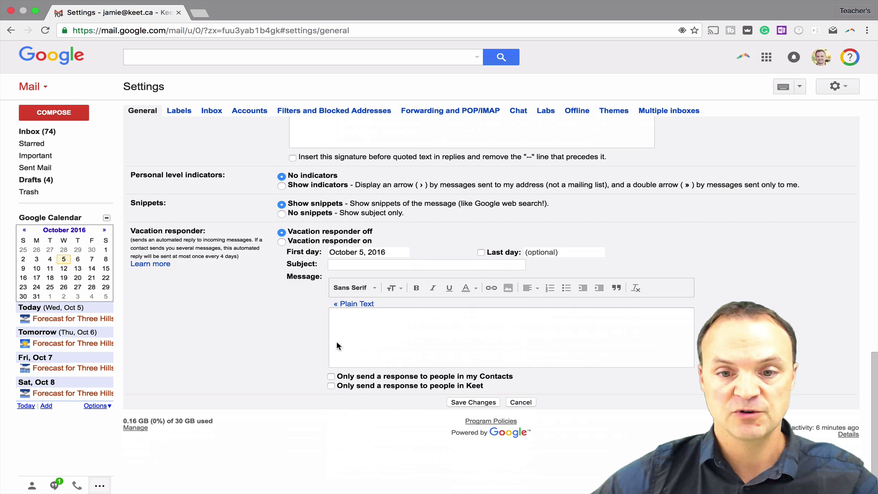
left_click(473, 403)
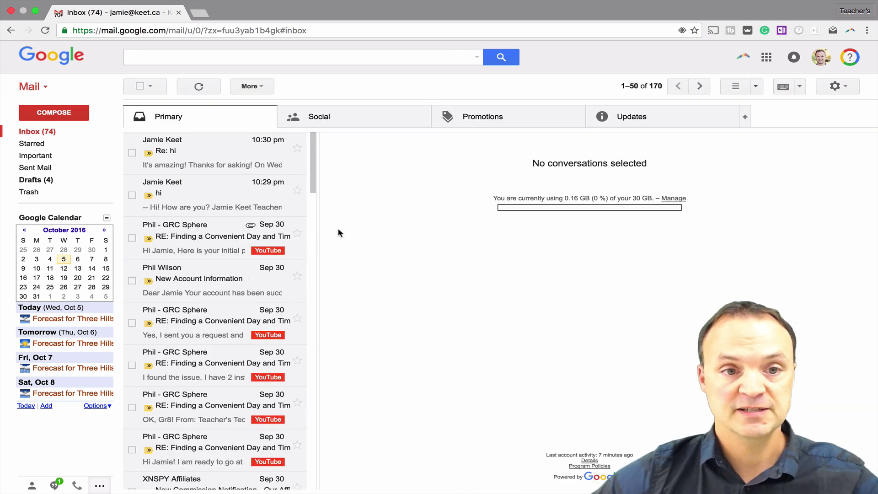
left_click(200, 150)
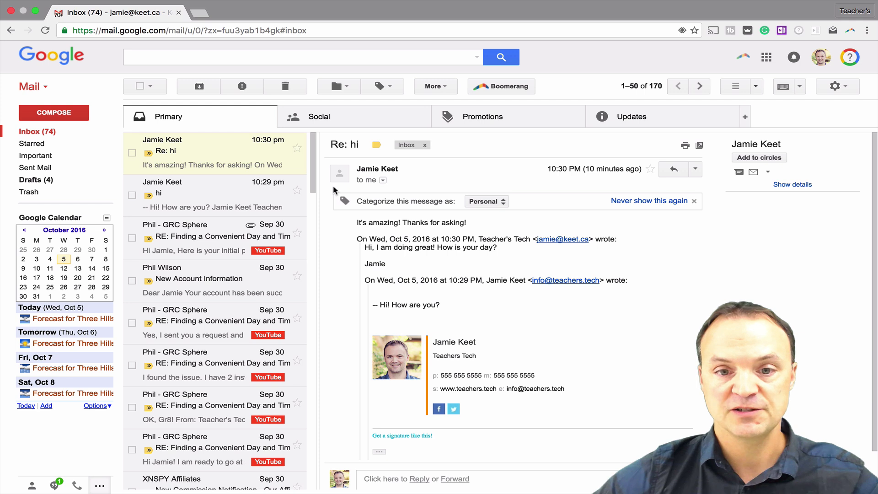